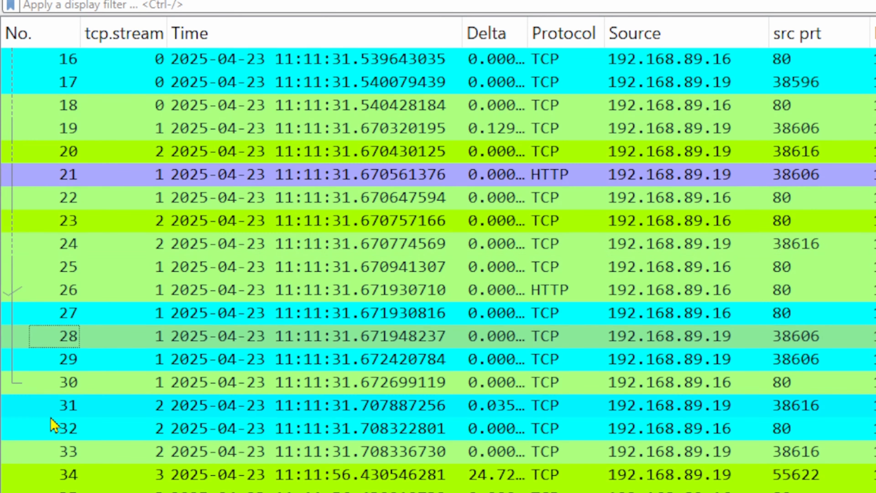
Select packet 13 and examine the conversation marker spanning TCP stream 0 from its first to its last packet
scroll(48, 242, "up", 3)
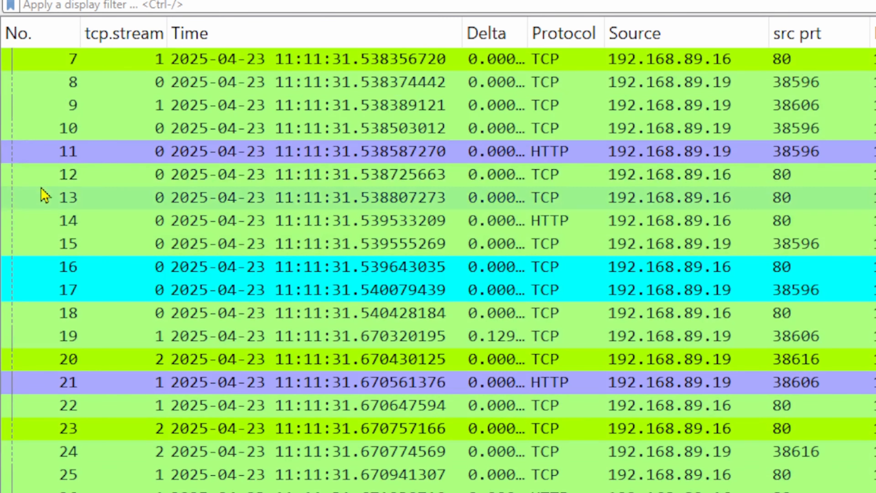
left_click(44, 202)
scroll(53, 234, "up", 2)
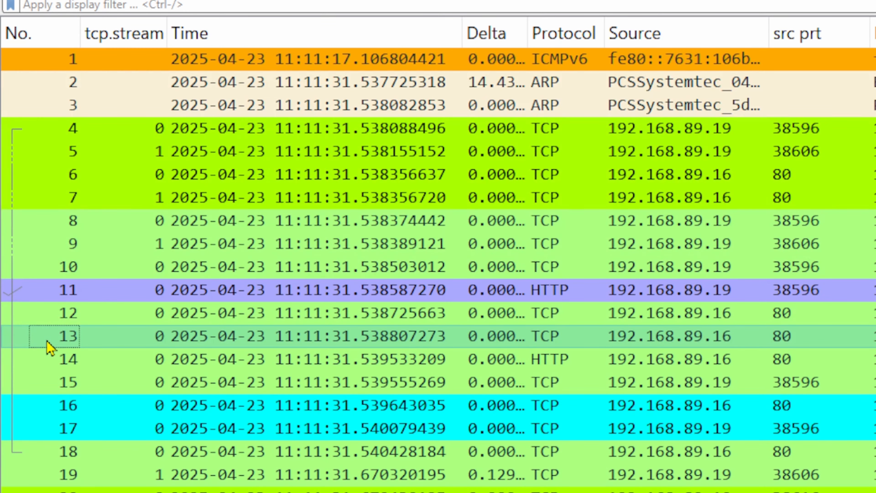
scroll(50, 347, "down", 1)
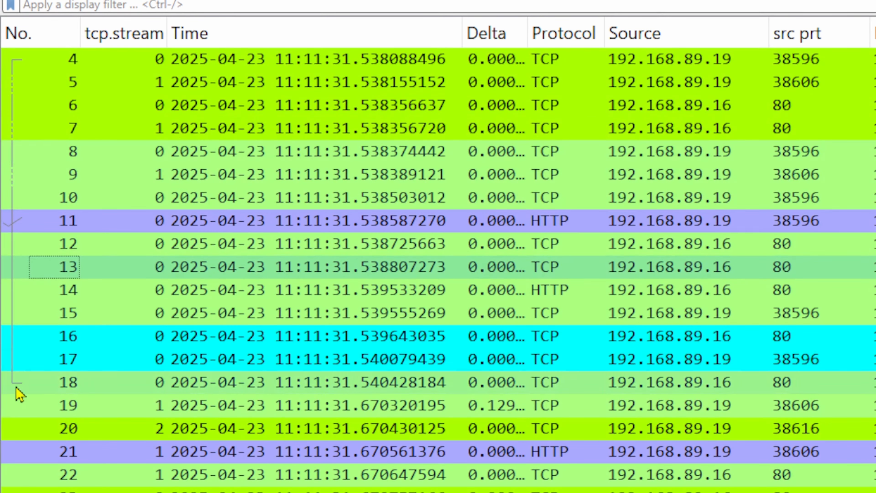
scroll(35, 229, "up", 1)
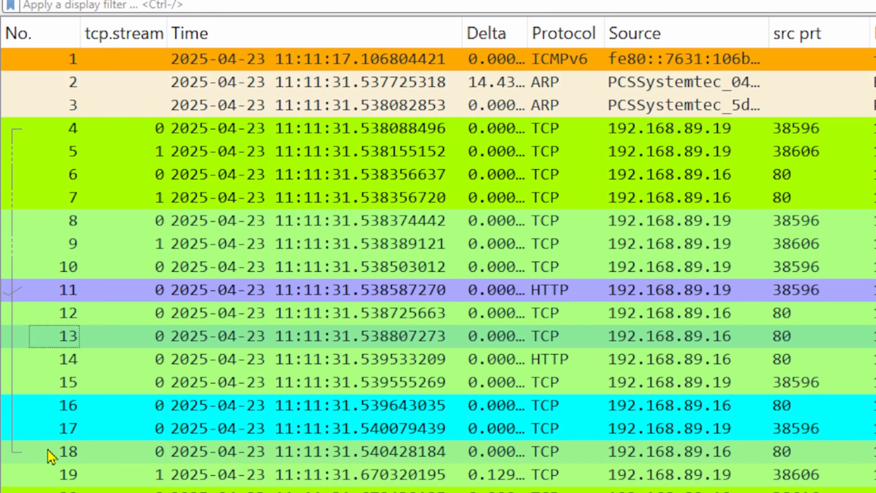
Select packet 41 of TCP stream 3 and packet 47 of TCP stream 4, examining where each conversation starts and ends
scroll(88, 438, "down", 8)
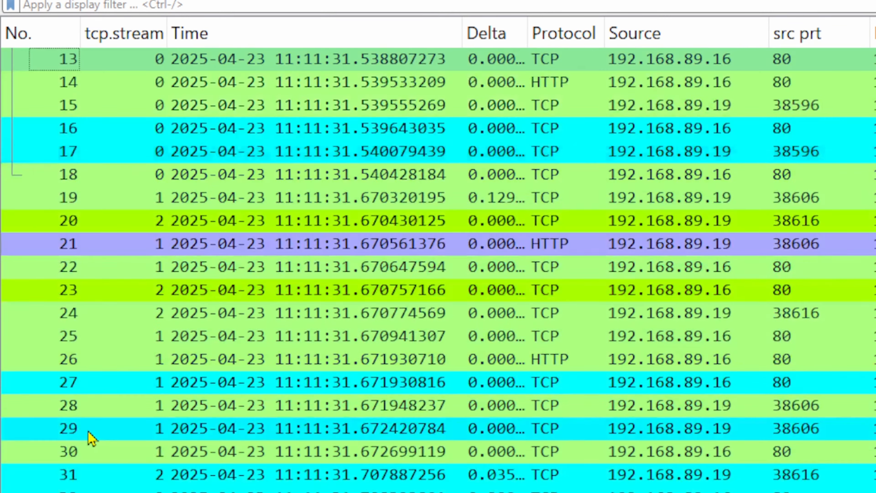
left_click(61, 435)
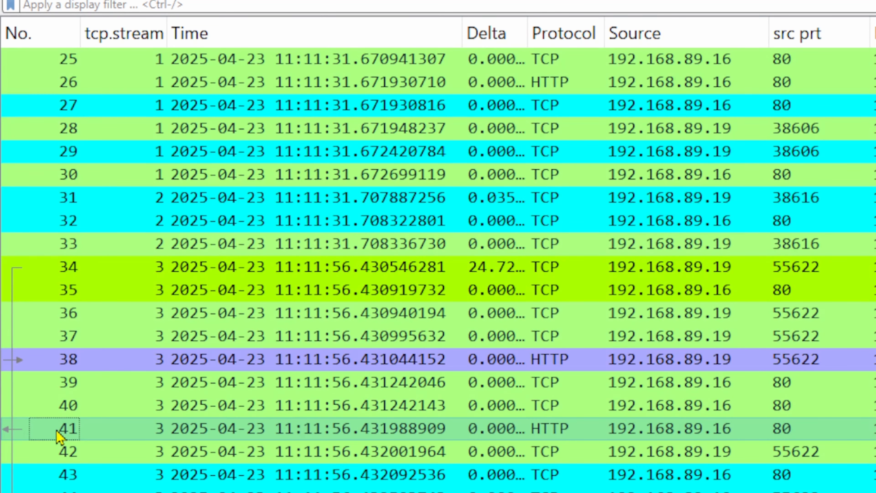
scroll(58, 437, "down", 2)
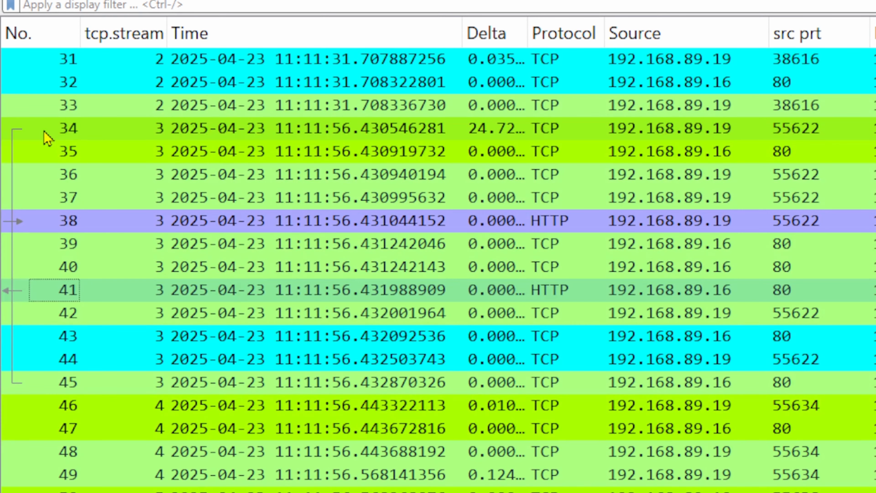
left_click(52, 432)
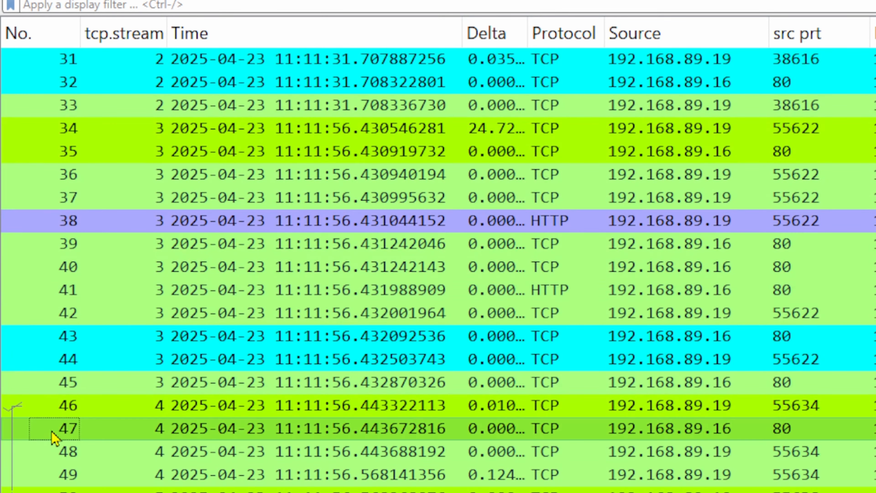
scroll(52, 439, "down", 3)
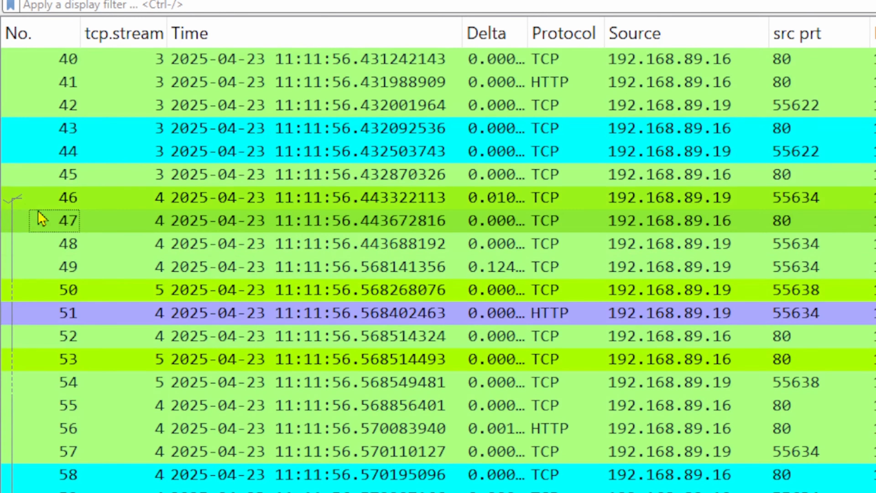
scroll(53, 227, "down", 2)
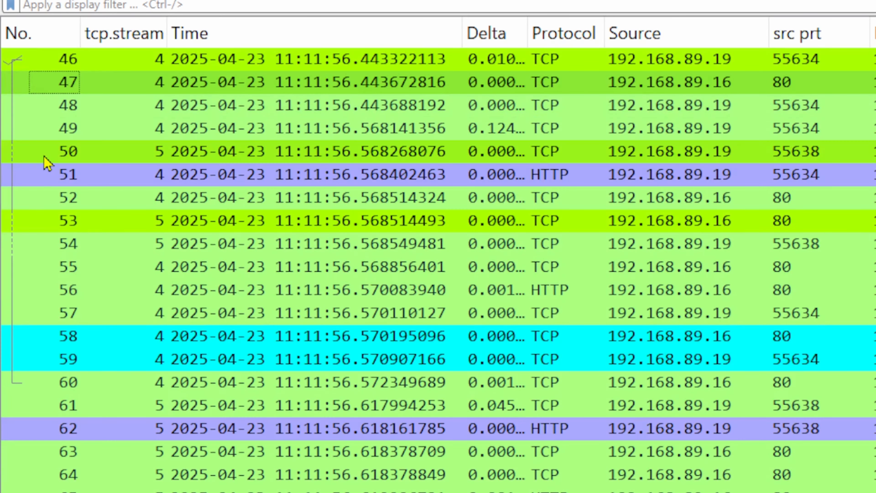
Compare the interleaved TCP streams 5 and 4 by alternately selecting packets 50, 47, 53 and 47
left_click(48, 163)
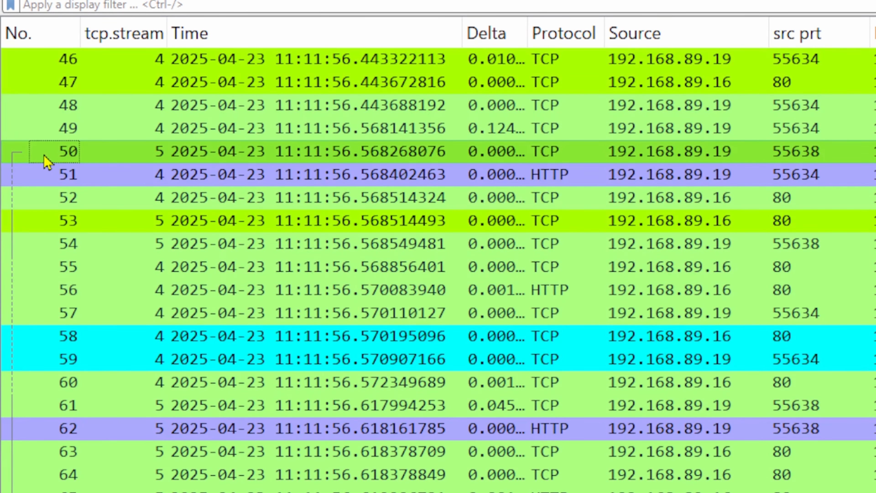
left_click(48, 86)
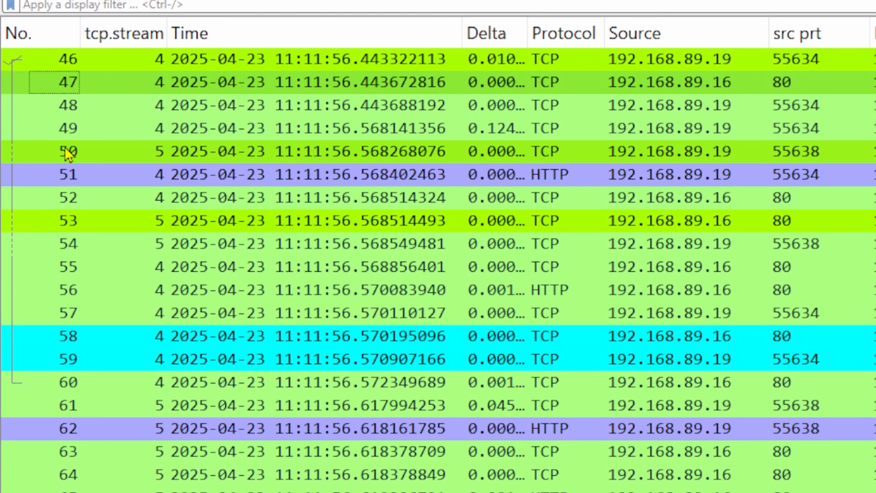
left_click(45, 226)
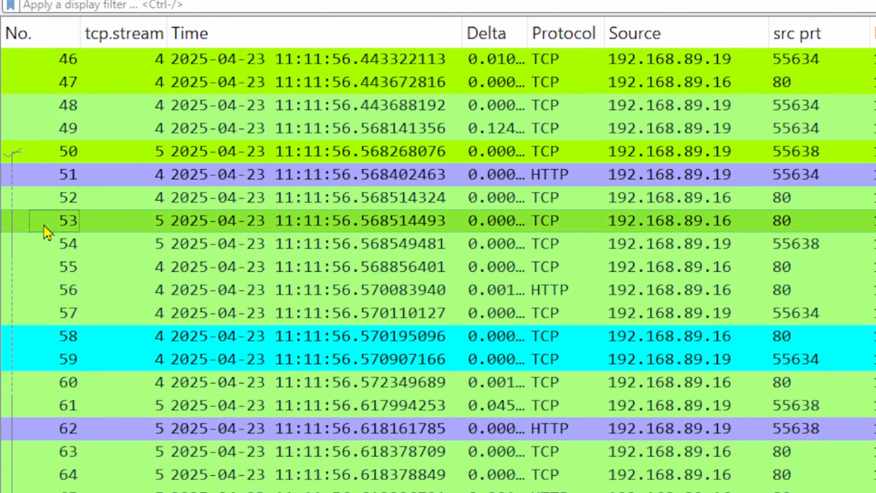
left_click(48, 87)
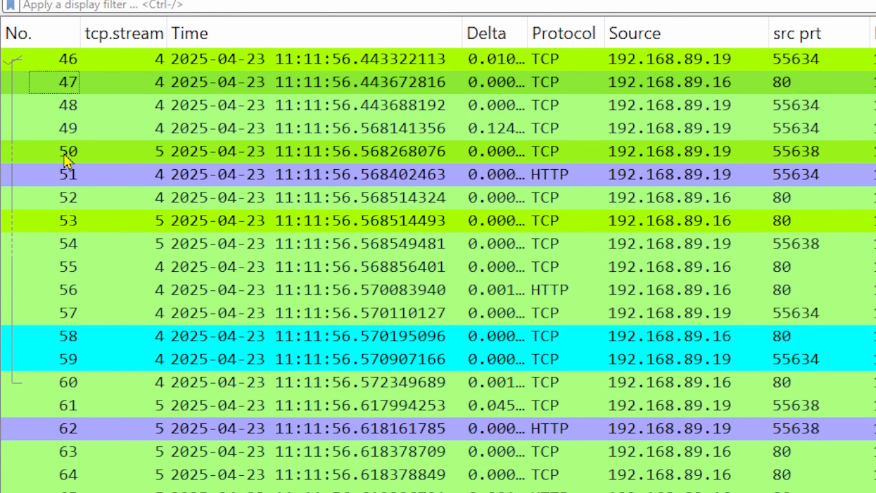
Return to the start of the capture and select packet 13 to review the packets belonging to TCP stream 0
scroll(81, 207, "up", 6)
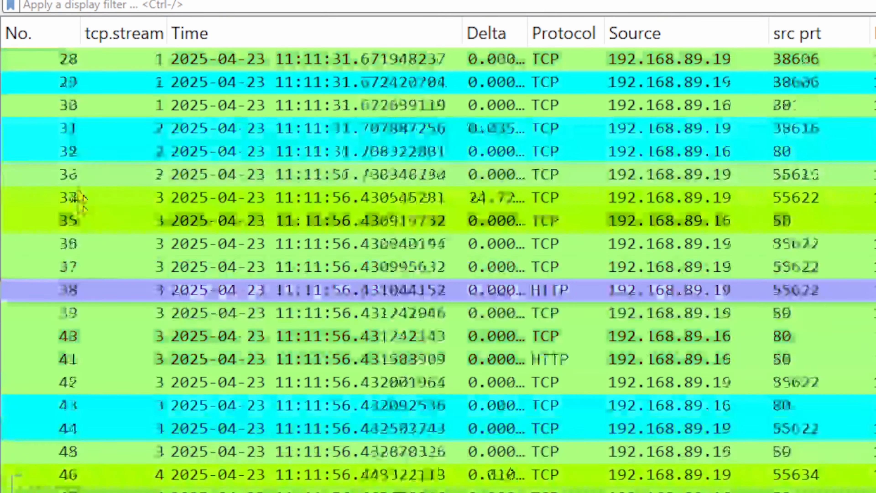
scroll(75, 226, "up", 7)
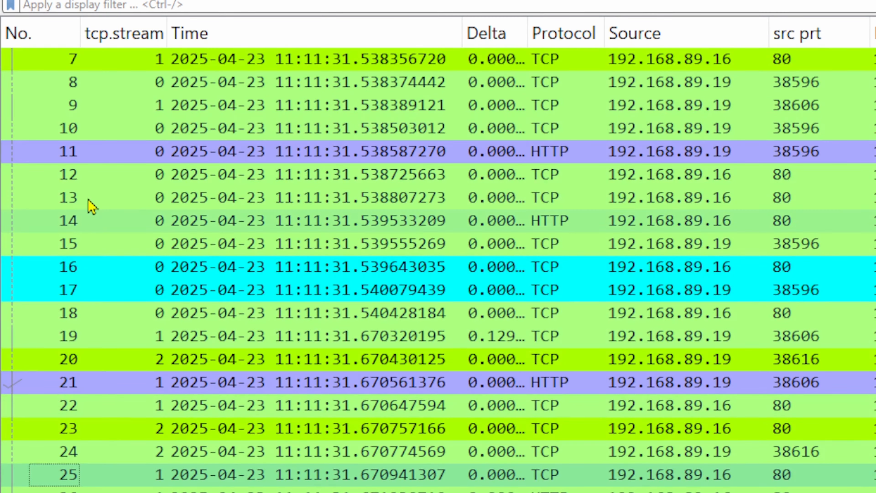
left_click(77, 199)
scroll(76, 199, "up", 2)
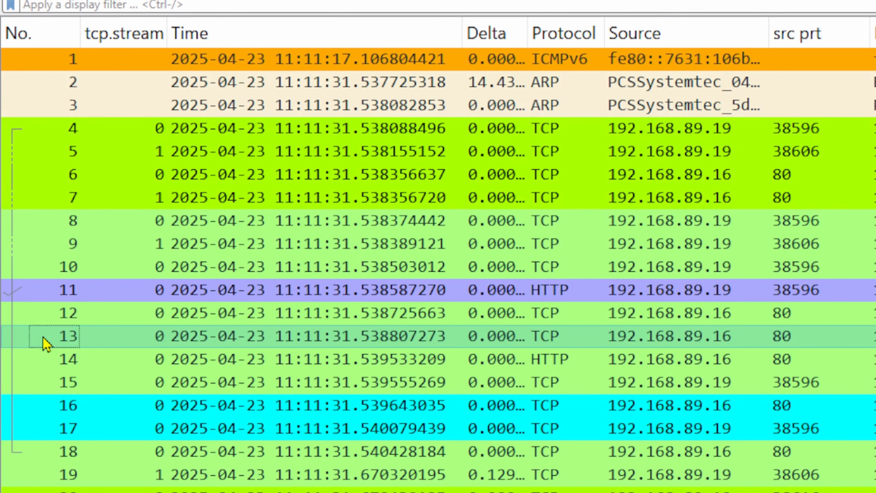
scroll(48, 343, "down", 1)
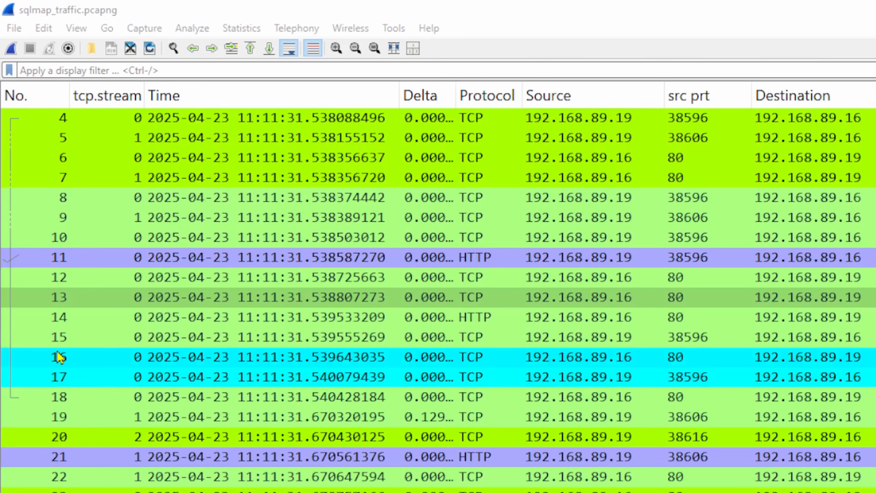
Select packet 33 of TCP stream 2 and packet 36 of TCP stream 3 to examine the extent of both conversations
scroll(35, 193, "down", 5)
scroll(49, 361, "down", 1)
left_click(41, 340)
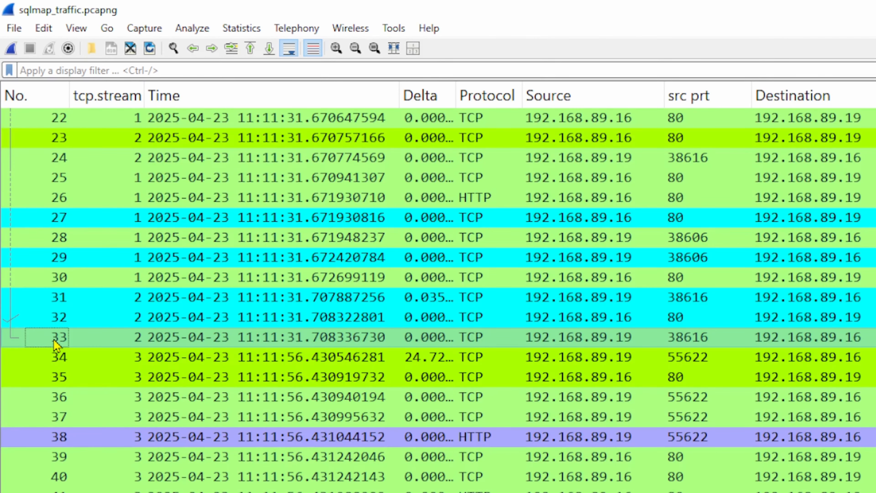
left_click(49, 403)
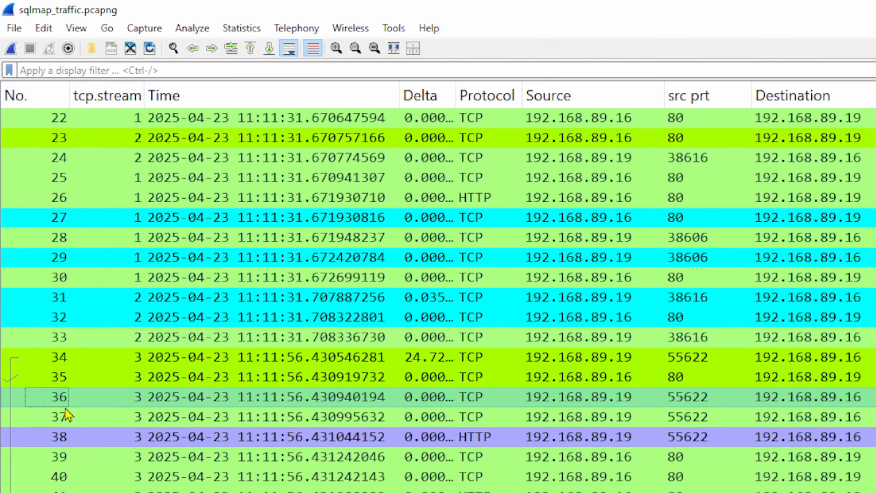
scroll(68, 414, "down", 2)
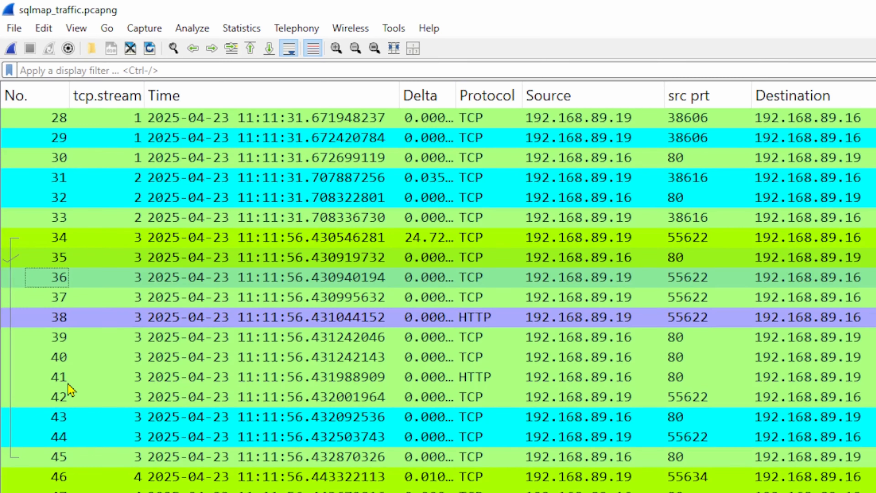
Follow the TCP stream of the HTTP POST request in packet 38
left_click(40, 322)
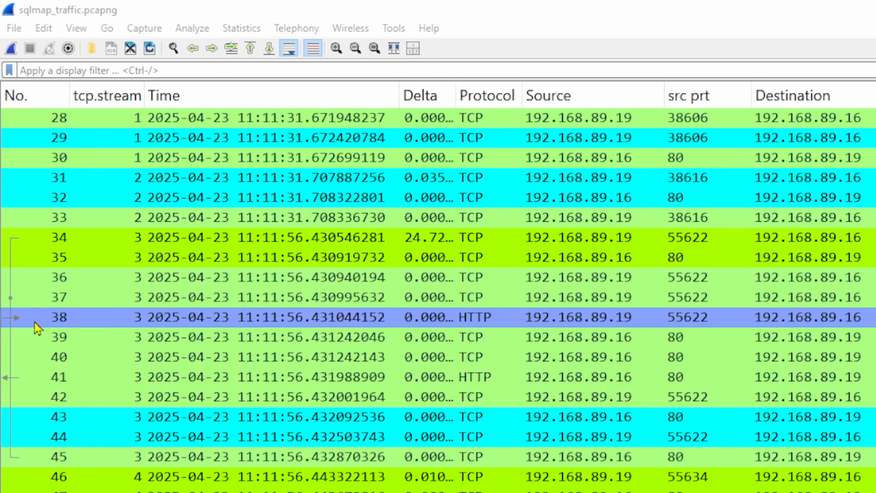
left_click(45, 322)
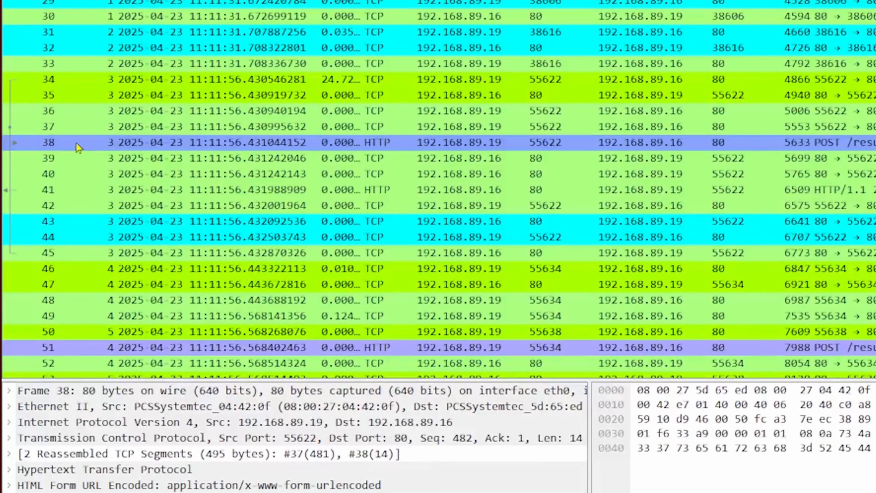
right_click(52, 177)
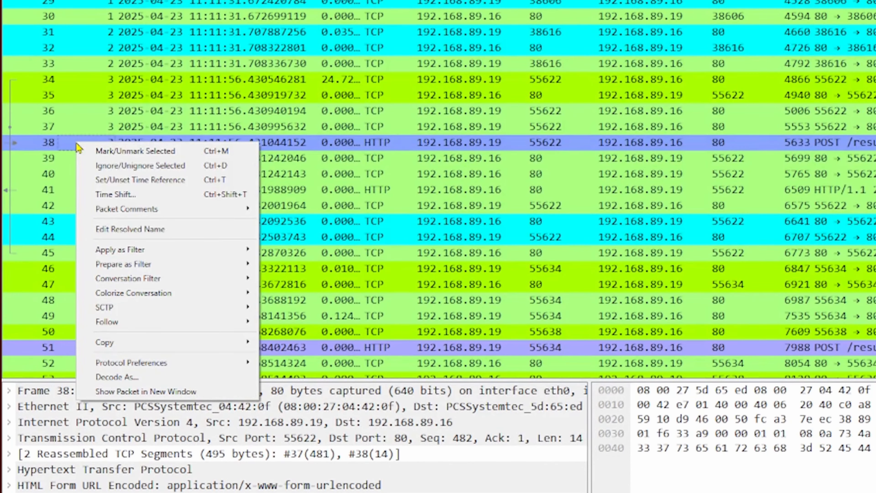
mouse_move(169, 322)
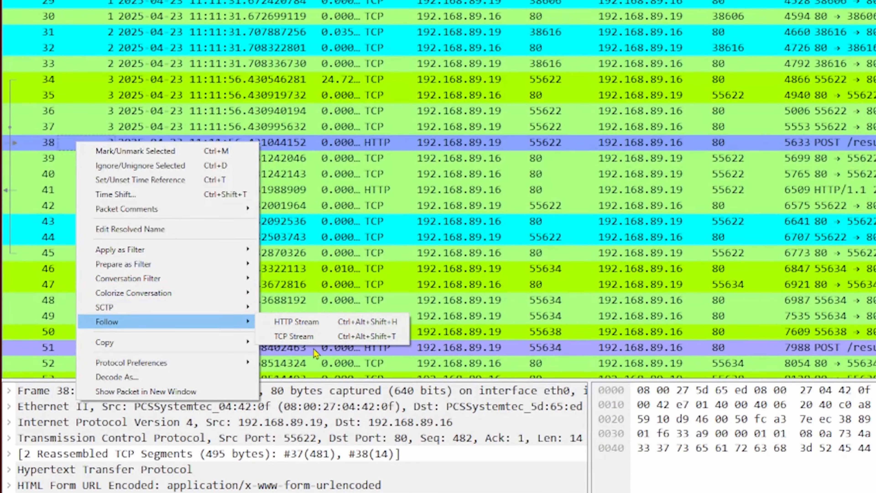
left_click(314, 337)
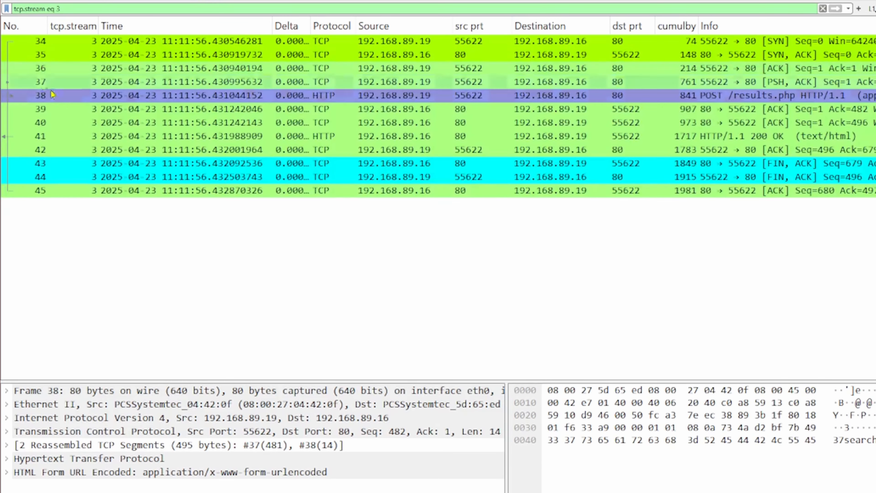
Follow packet 38's TCP stream again, enlarge the stream window to read the HTTP request and response, and close it
left_click(44, 149)
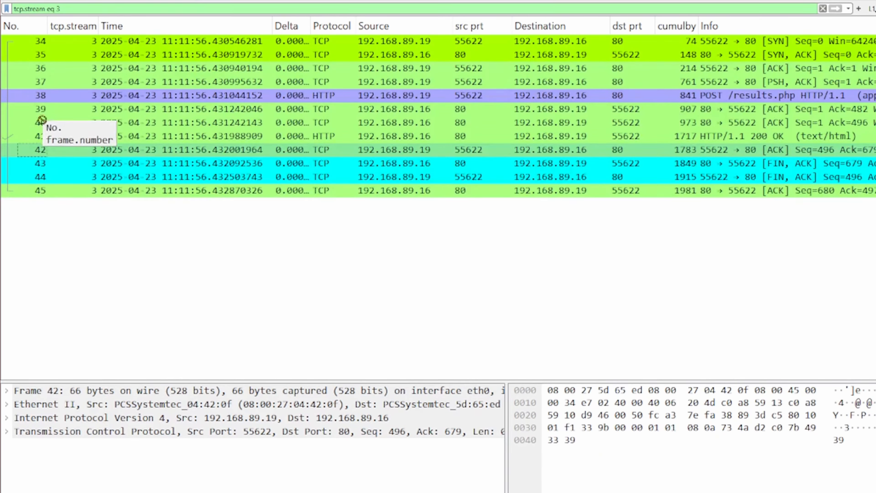
left_click(41, 97)
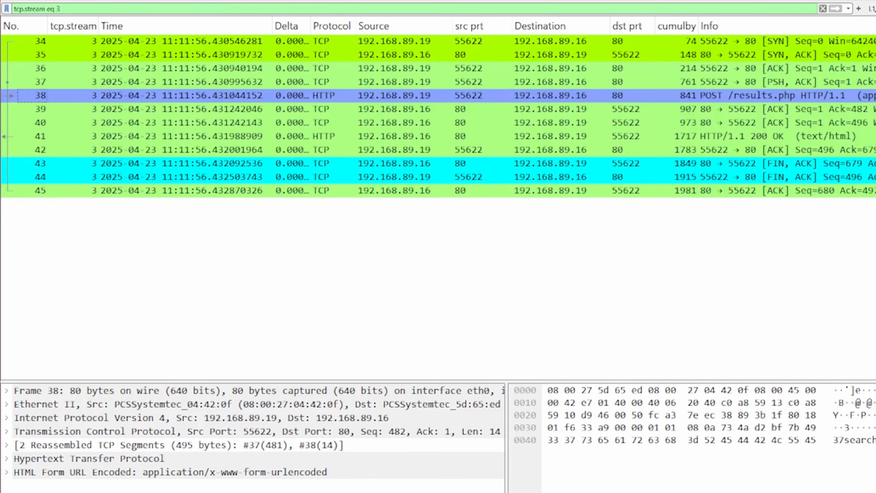
key("ctrl+alt+shift+t")
left_click_drag(245, 218, 373, 99)
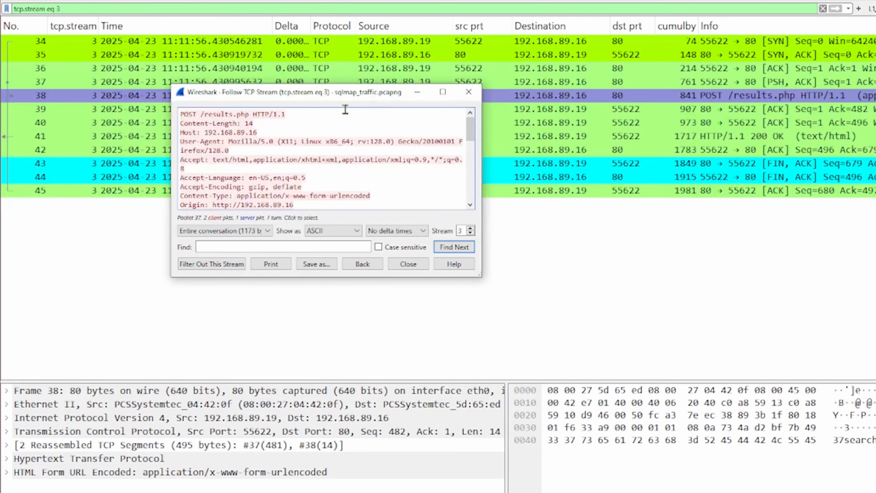
left_click_drag(480, 276, 740, 419)
scroll(280, 239, "down", 2)
scroll(280, 240, "up", 2)
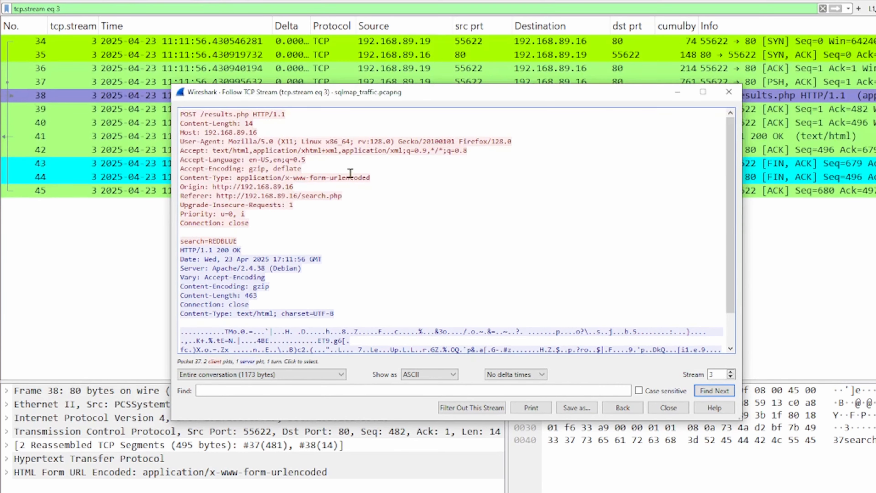
left_click(728, 92)
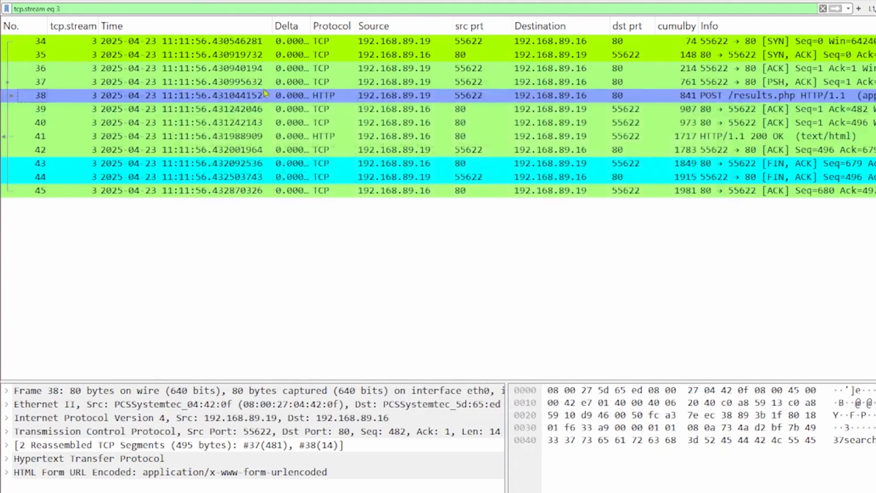
Clear the display filter and apply a TCP conversation filter based on packet 38
left_click(823, 8)
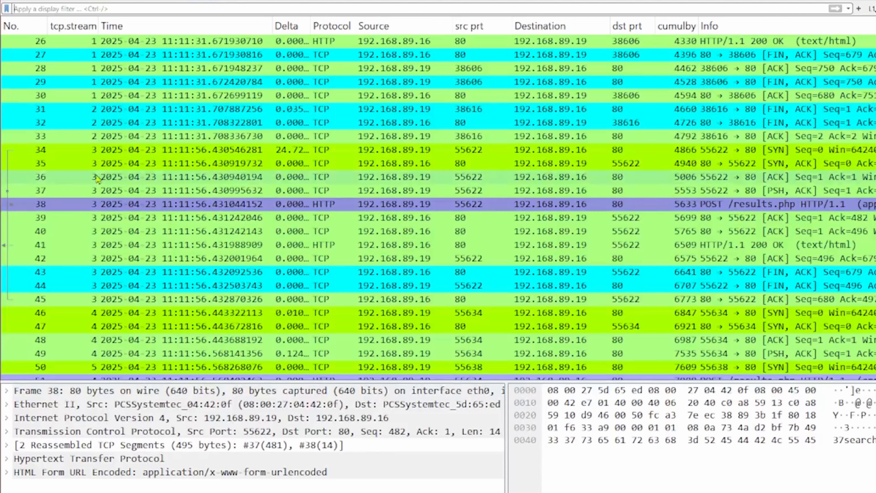
right_click(69, 209)
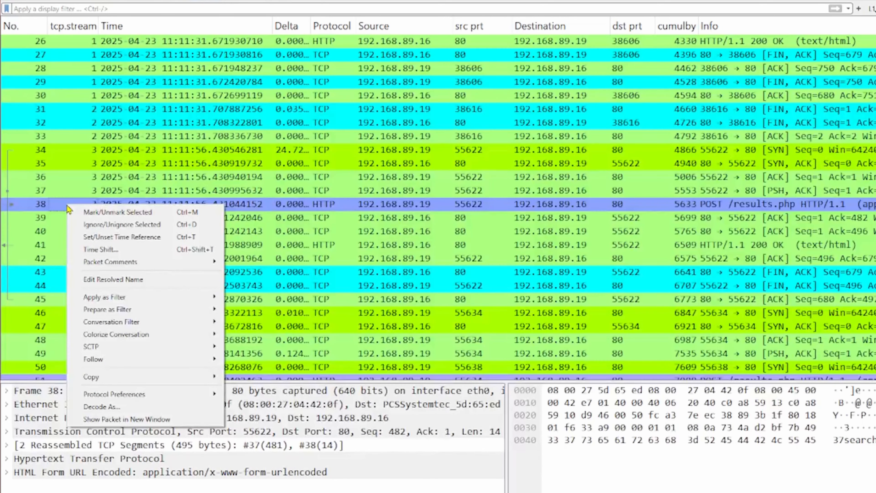
mouse_move(135, 327)
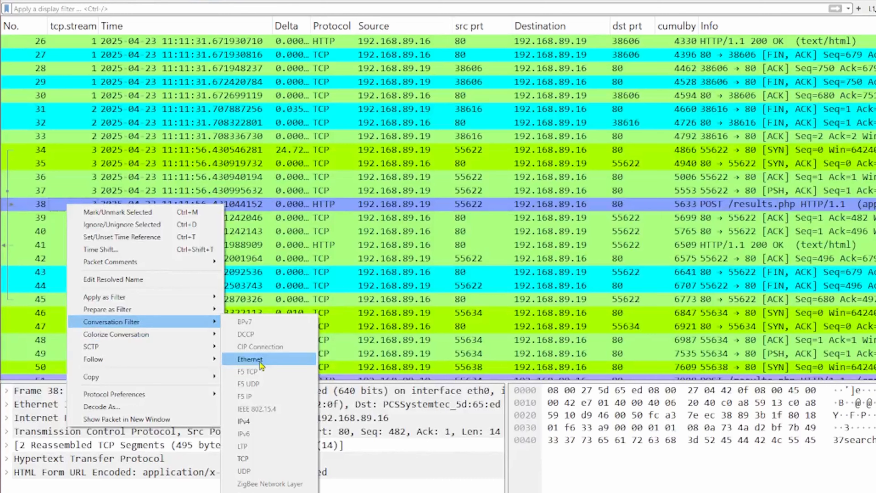
left_click(252, 461)
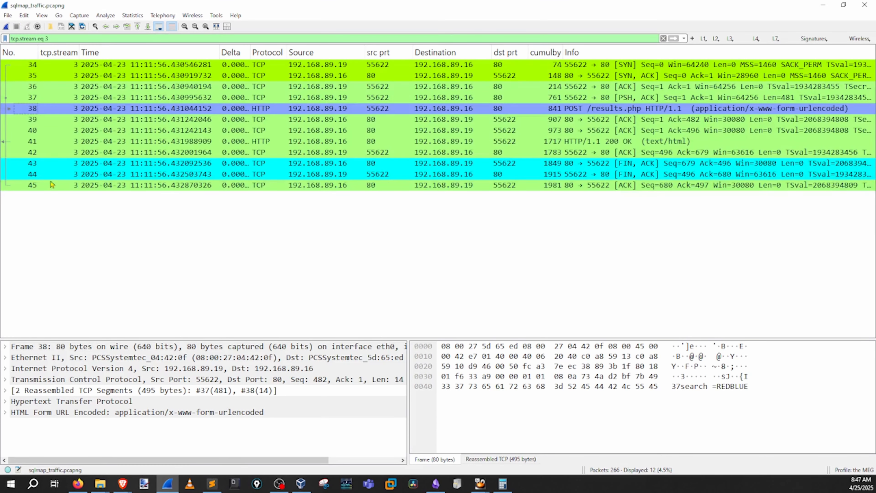
Select packet 41, the HTTP 200 OK response, to view its packet details
left_click(8, 16)
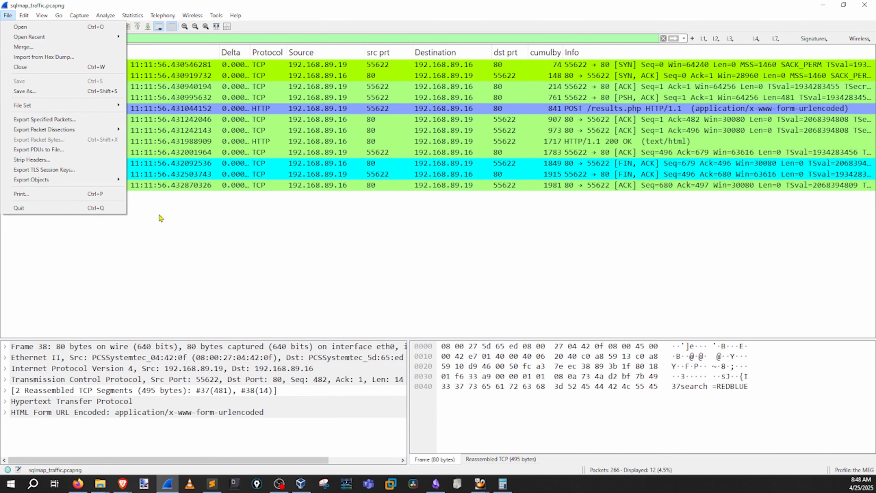
left_click(153, 230)
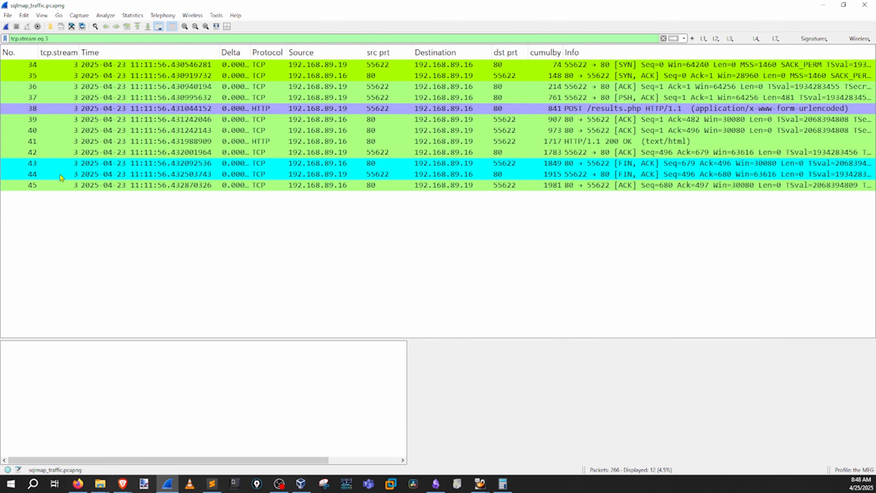
left_click(32, 142)
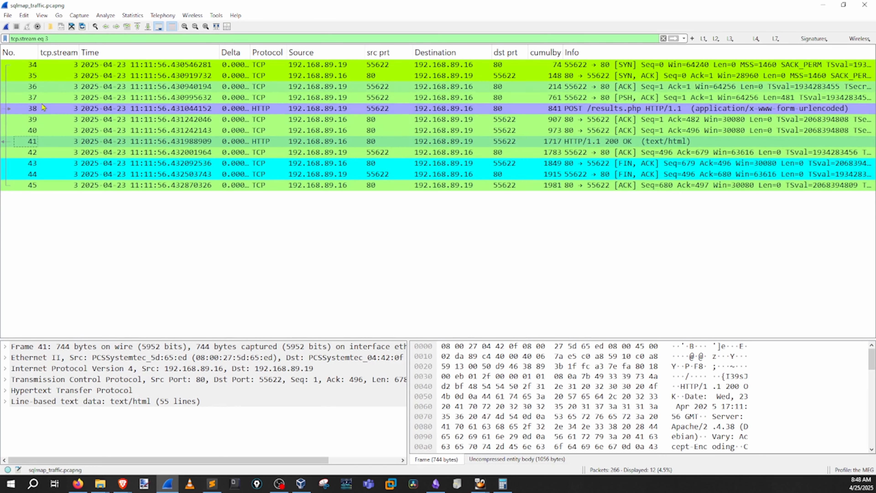